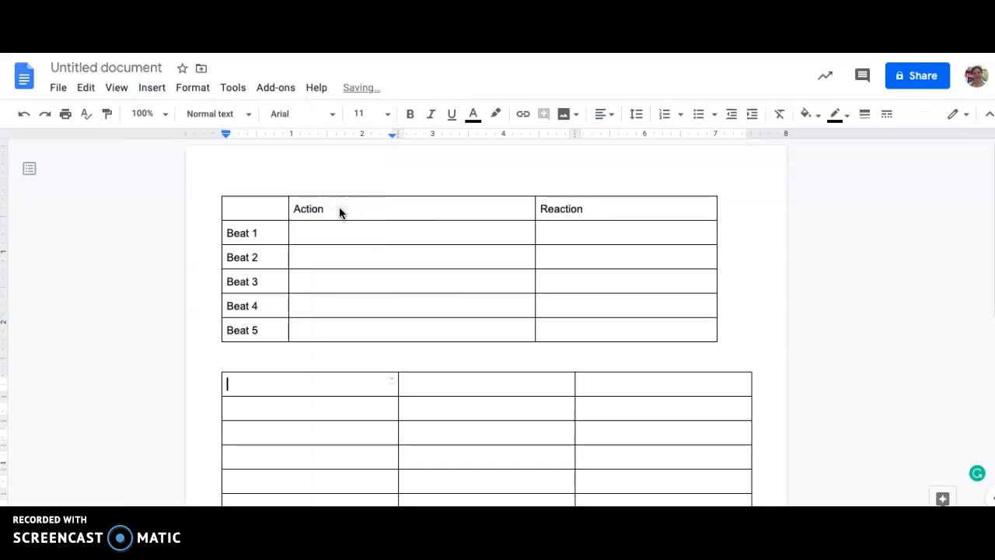
- Label the second row of the lower table's first column "Beat 1"
key("Down")
key("Down")
key("Down")
key("Down")
key("Down")
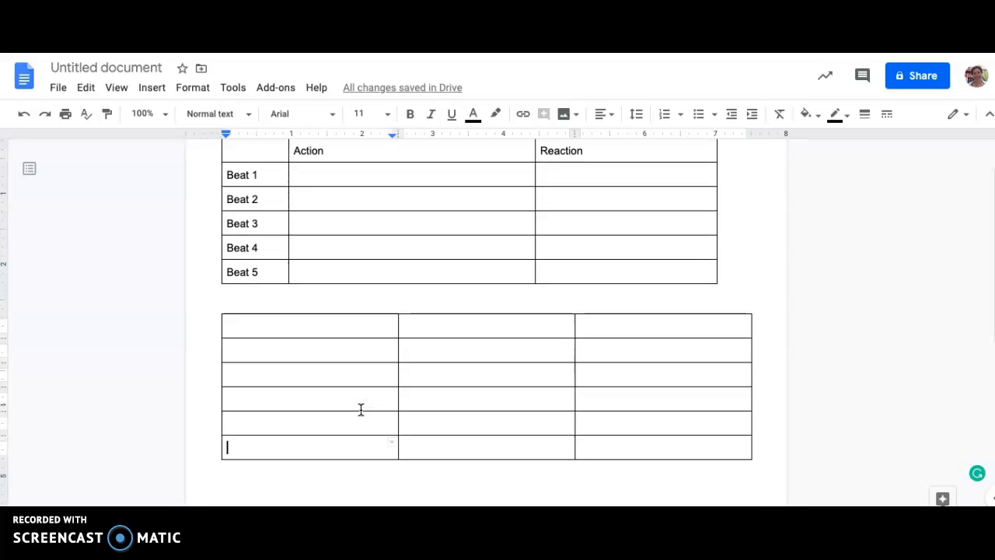
key("Up")
type("Beat")
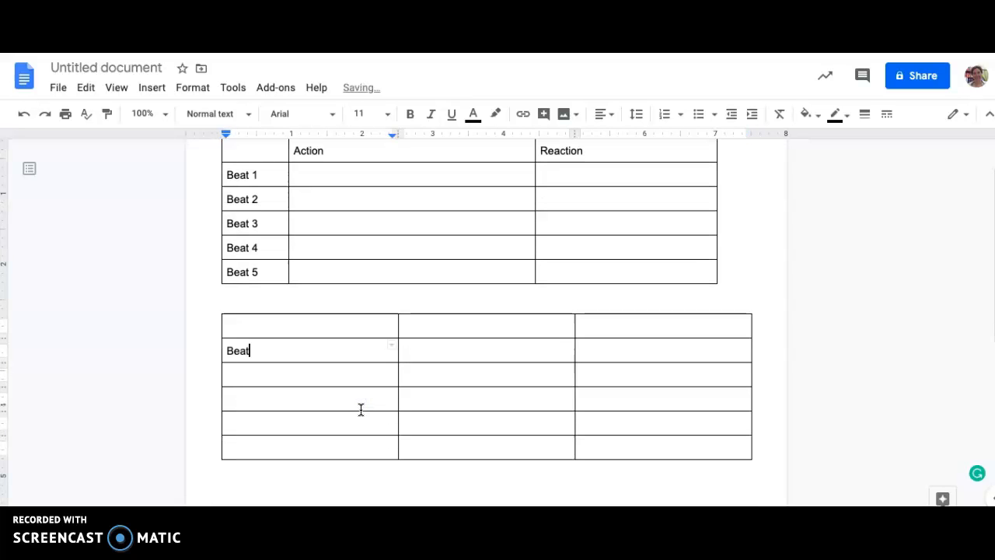
type(" 1")
- Label the next two rows of the lower table's first column "Beat 2" and "Beat 3"
key("Tab")
key("Tab")
key("Tab")
type("Beat 2")
key("Tab")
key("Tab")
key("Tab")
type("Beat 3")
- Label the last two rows of the lower table's first column "Beat 4" and "Beat 5"
key("Tab")
key("Tab")
key("Tab")
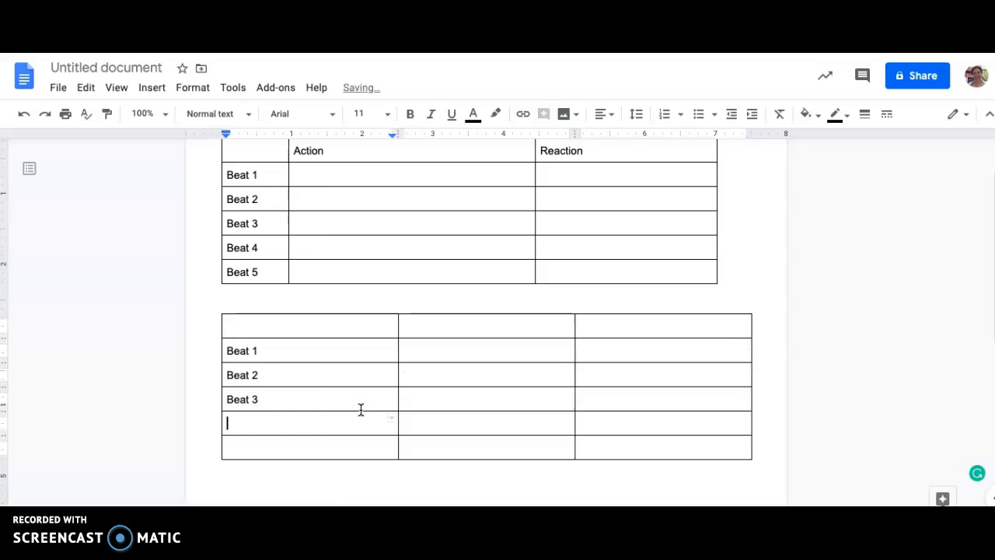
type("Beat")
key("Tab")
left_click(300, 422)
type("4")
key("Tab")
key("Tab")
key("Tab")
type("Beat 5")
- Title the second and third columns of the lower table "Action" and "Reaction" in the header row
left_click(468, 324)
type("Action")
key("Tab")
type("Reaction")
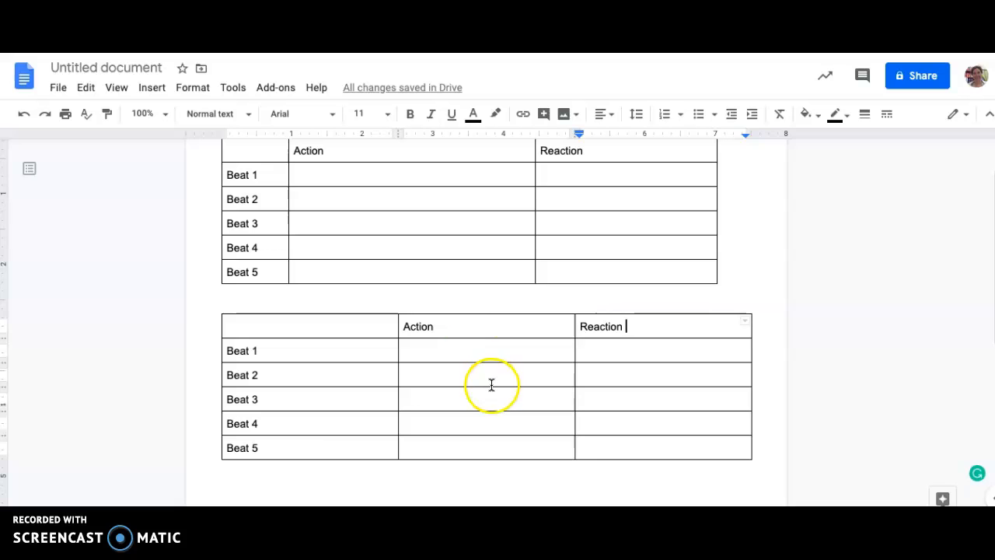
- Narrow the lower table's first column to fit the beat labels and make the Action and Reaction columns about equally wide
left_click_drag(397, 346, 268, 354)
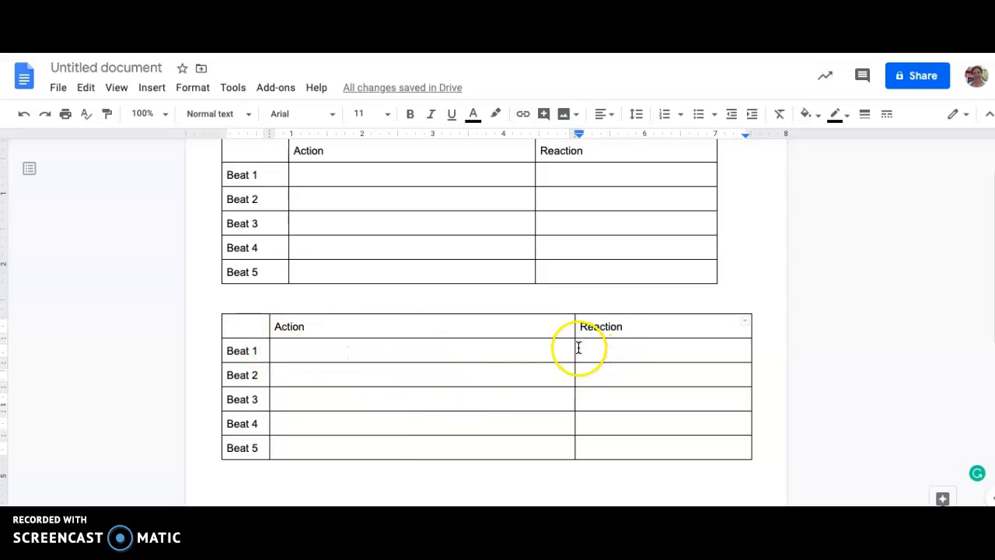
left_click_drag(575, 347, 513, 344)
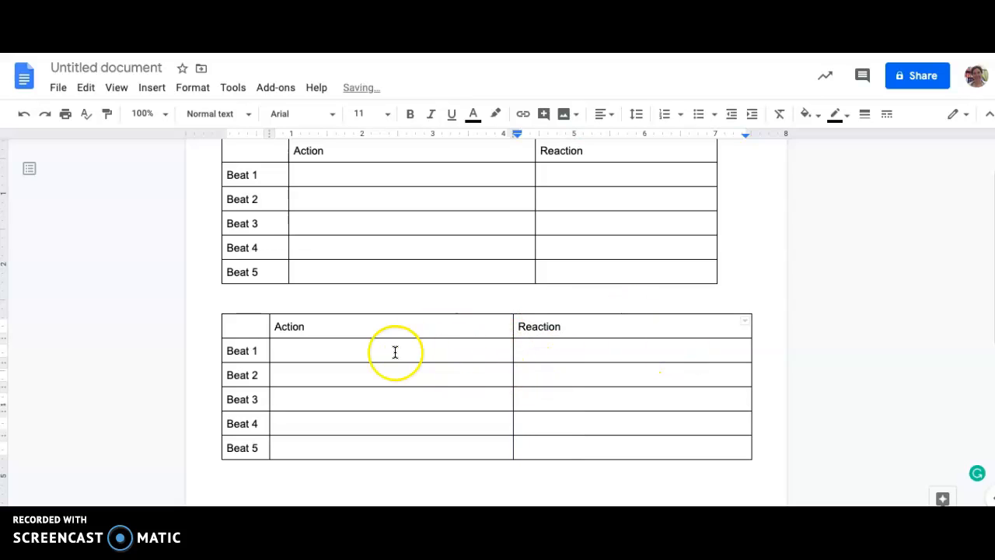
- Fill Beat 1's Action cell in the lower table with the main character's first name and "can't remember where he put his keys"
left_click(370, 351)
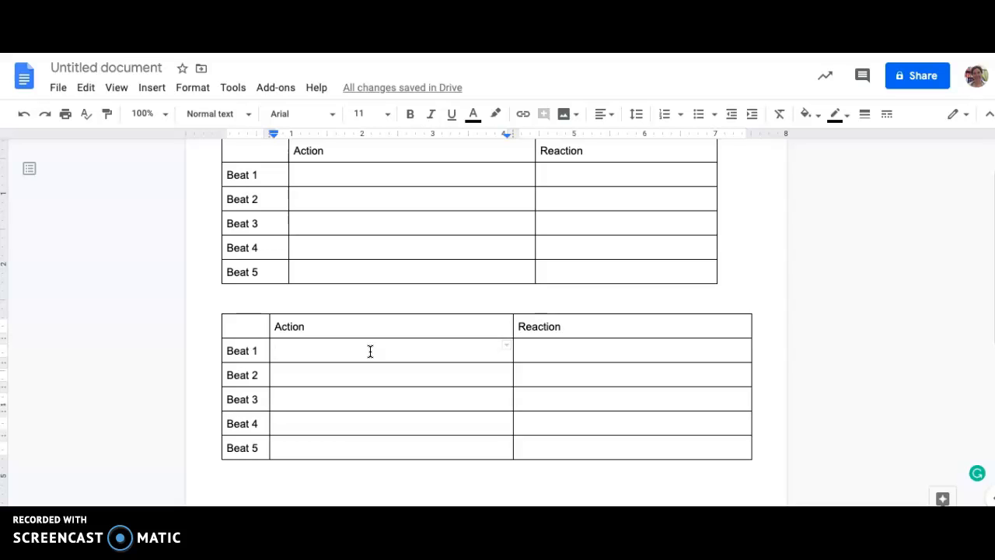
type("Char")
key("BackSpace")
key("BackSpace")
key("BackSpace")
type("Box")
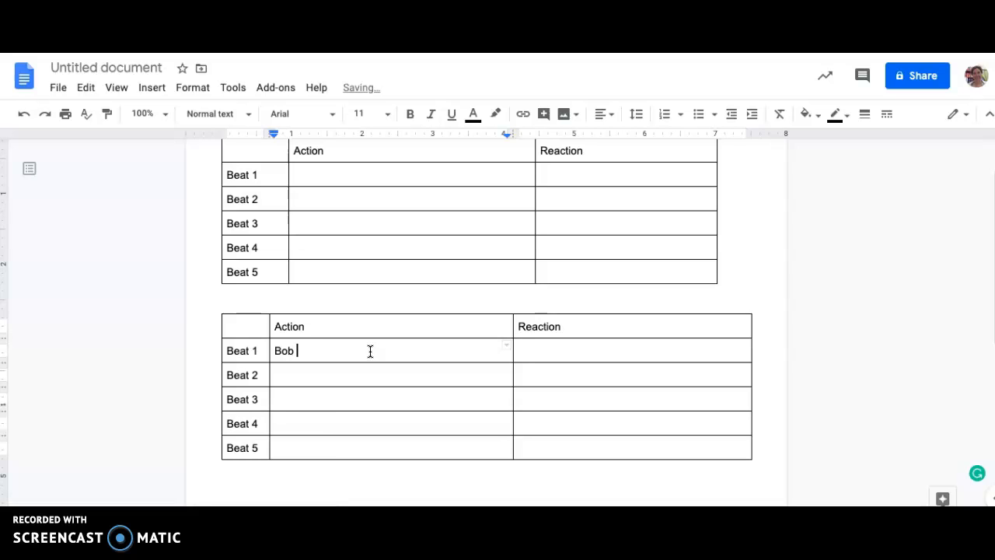
type(" can't remember where he put his keys")
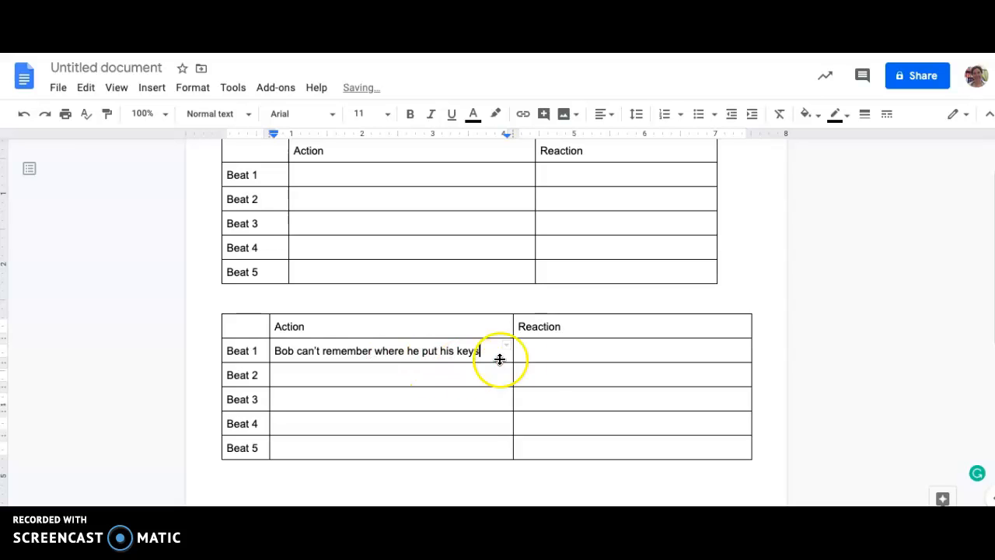
- Enter "His friends," their two first names and "try to help him find his keys." as Beat 1's Reaction, and end its Action with a period
left_click(548, 353)
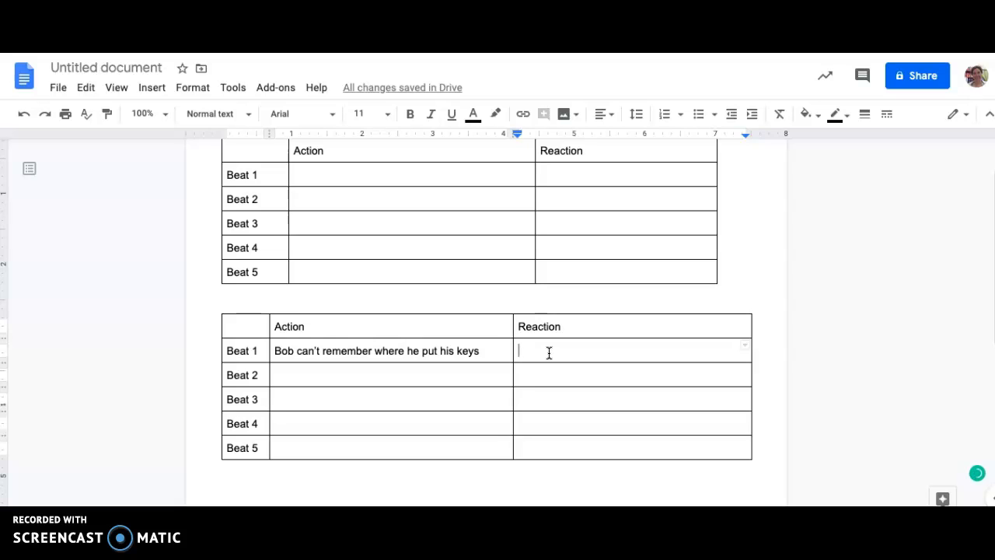
type("His fr")
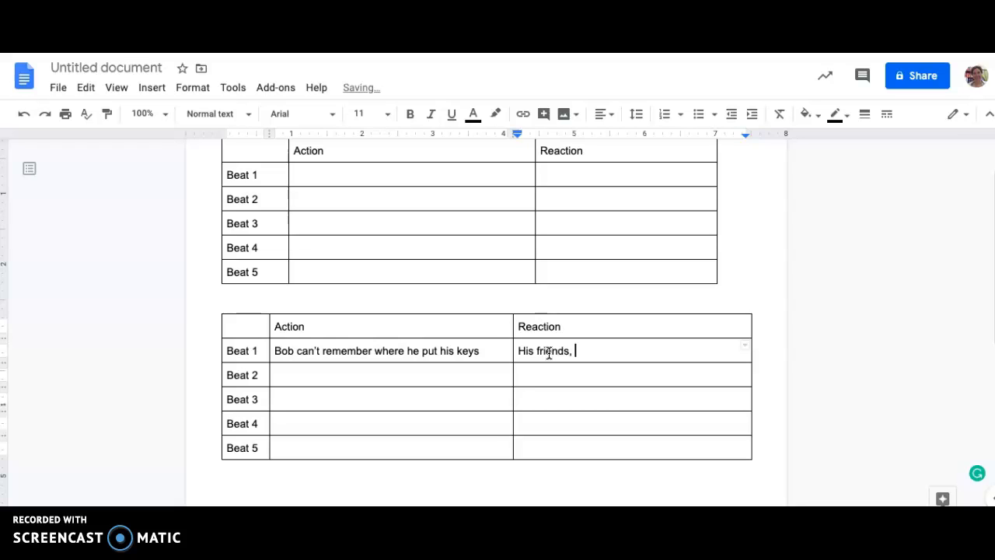
type("iends,")
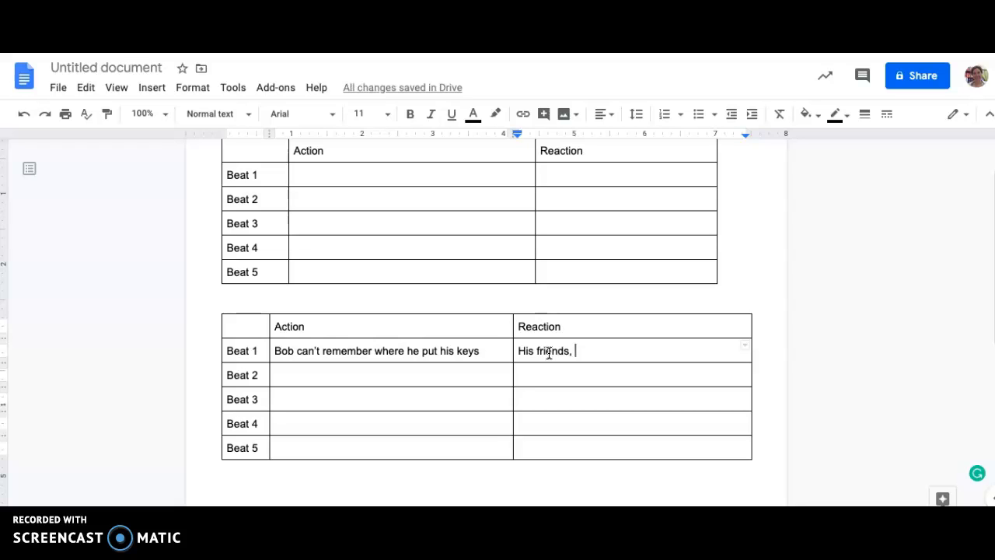
type(" Joe and Sam,")
type("try to help hi")
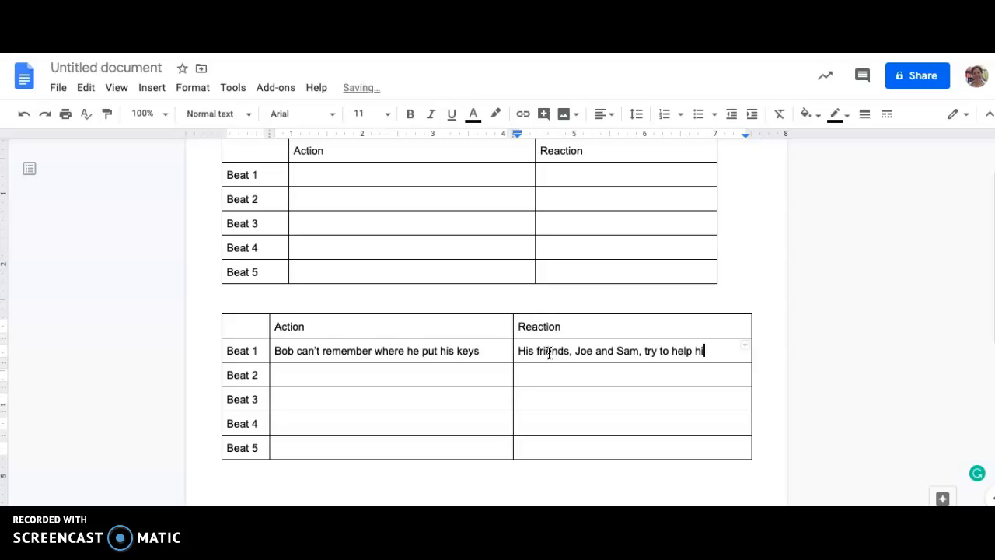
type("m find his k")
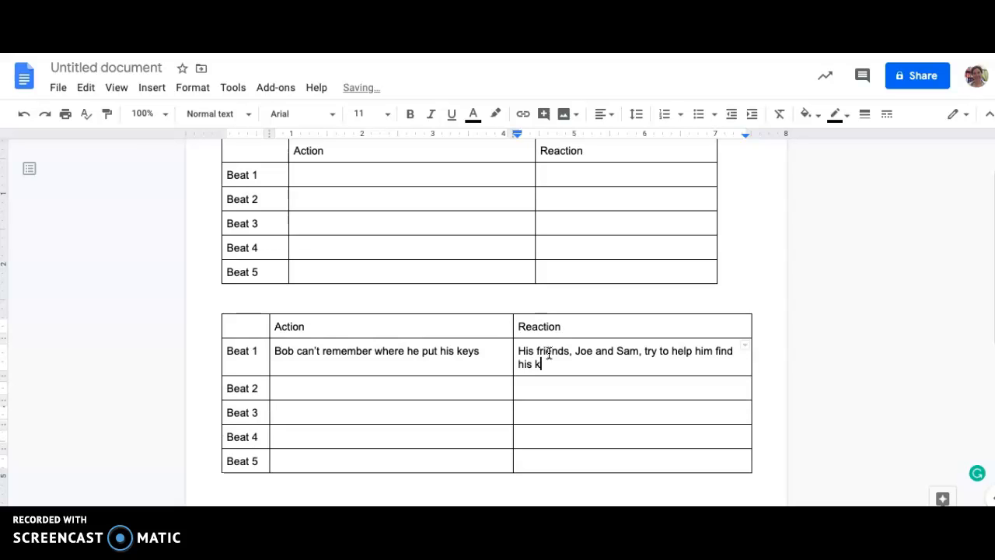
type("eys.")
left_click(493, 350)
type(".")
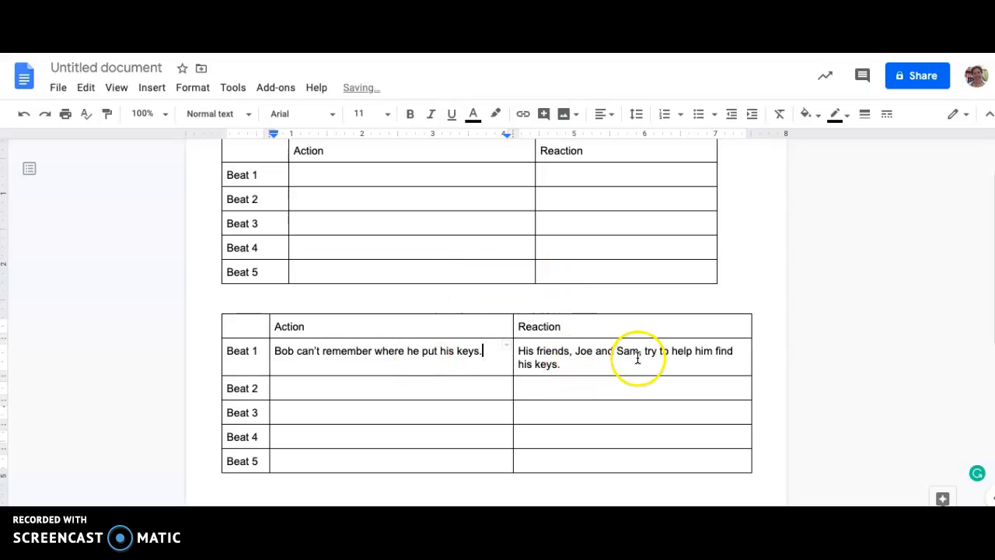
left_click(312, 393)
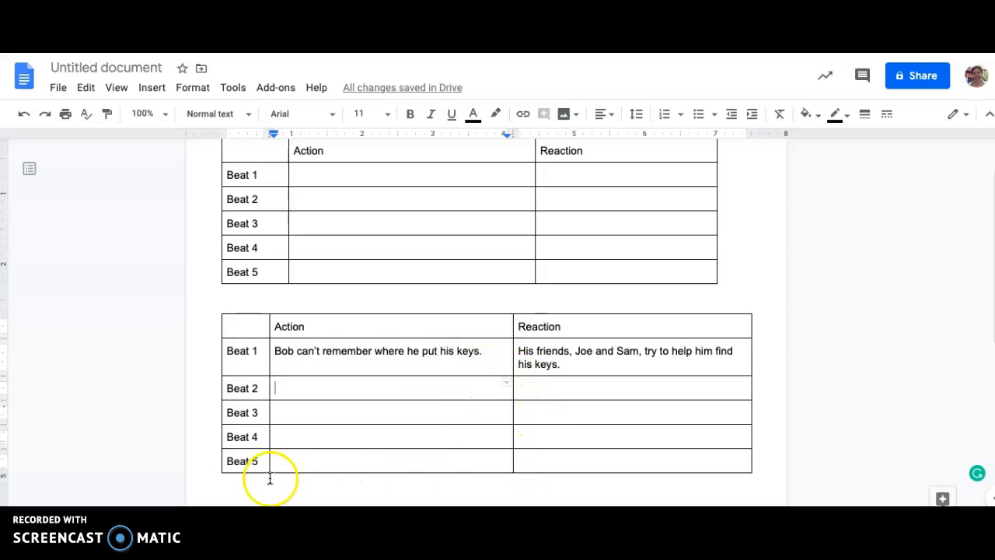
left_click_drag(244, 459, 565, 450)
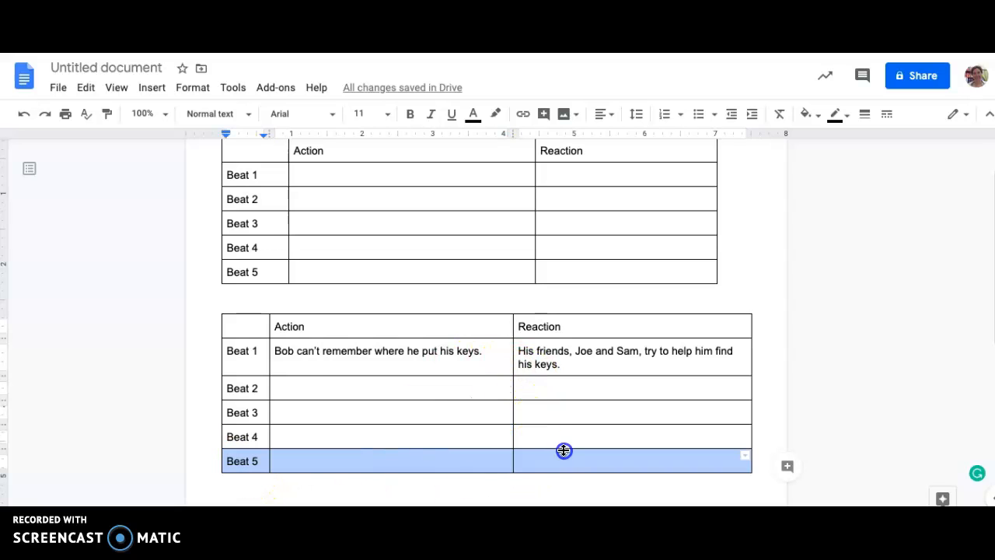
left_click(233, 461)
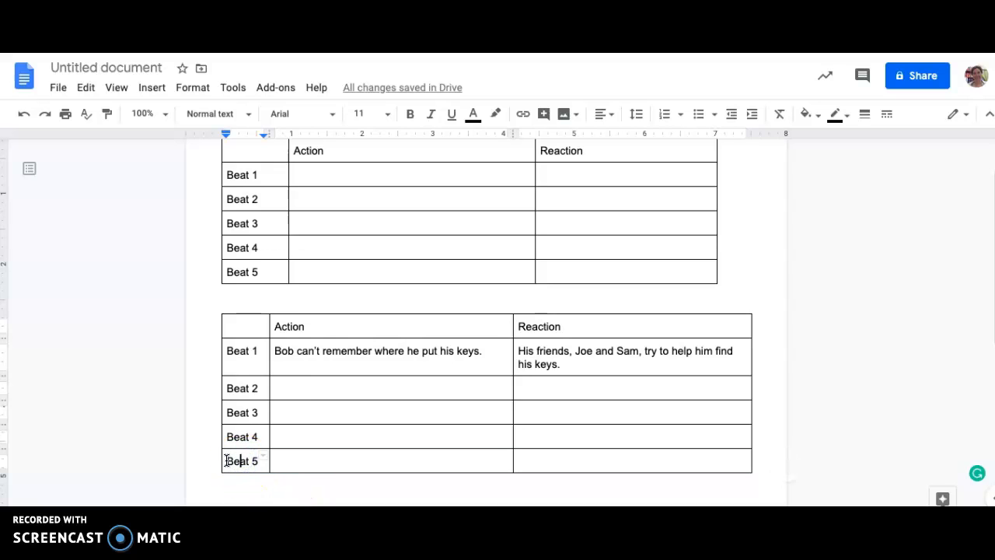
left_click_drag(225, 461, 598, 470)
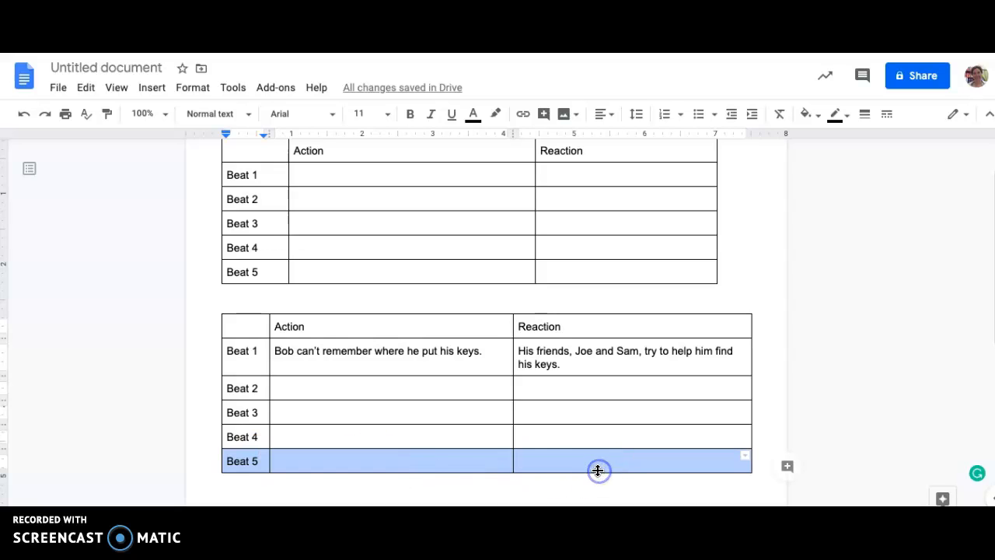
left_click(537, 463)
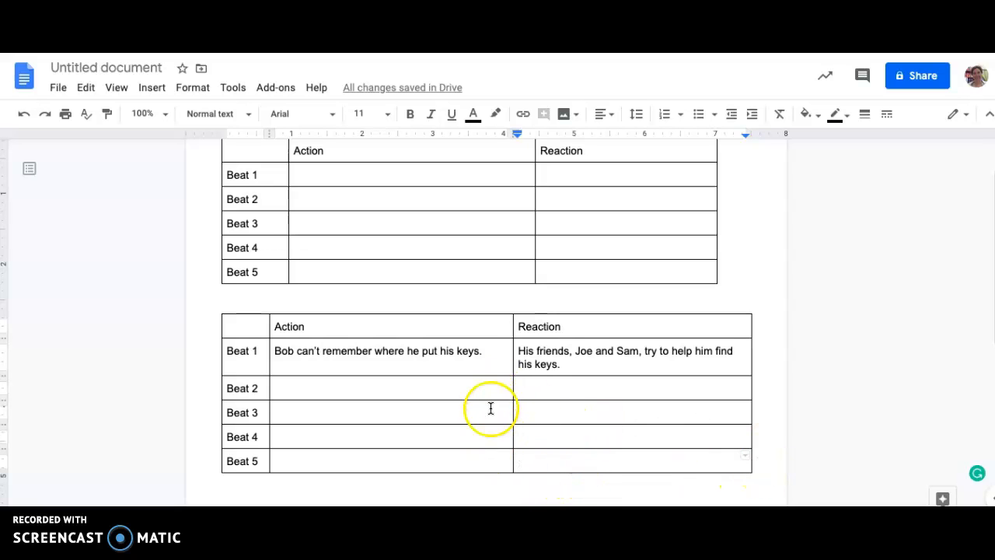
left_click_drag(484, 394, 571, 443)
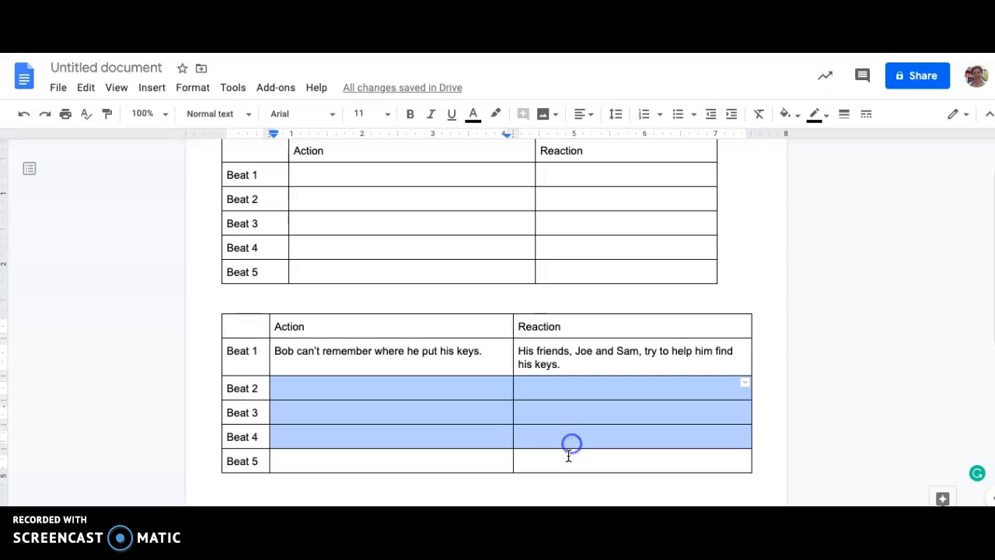
- Fill Beat 5's Reaction cell in the lower table with the main character's first name and "realizes that life is easier without keys."
left_click(555, 465)
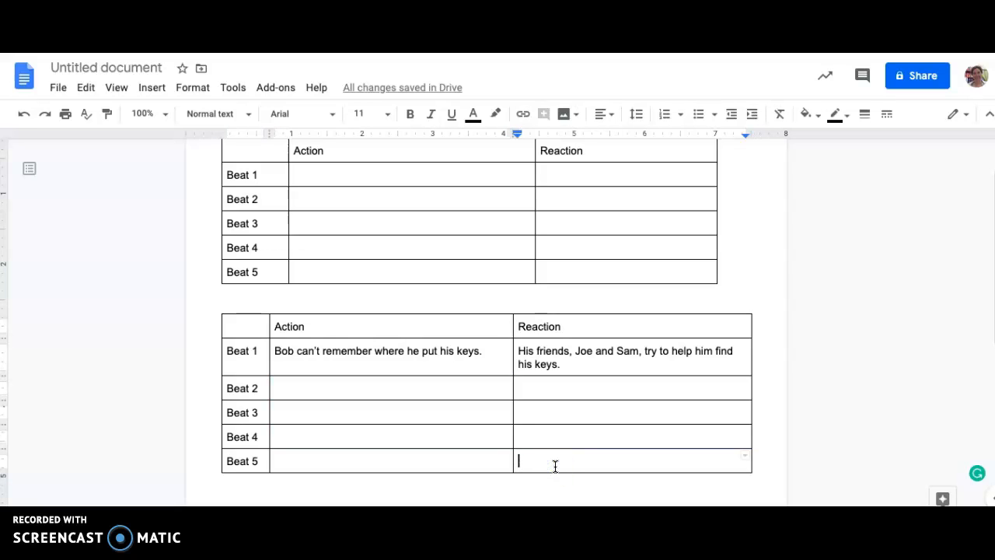
type("Bo")
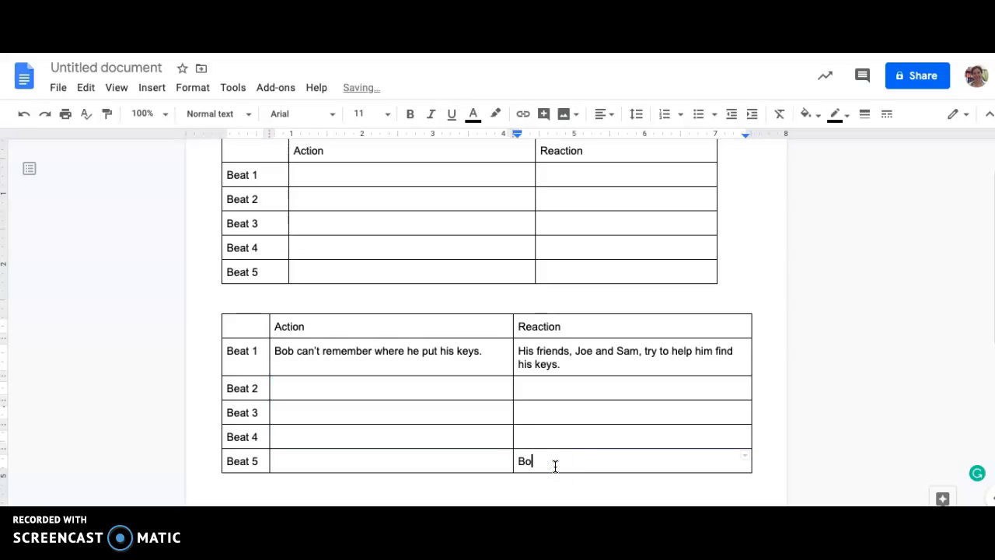
type("b realizes that life is easeri")
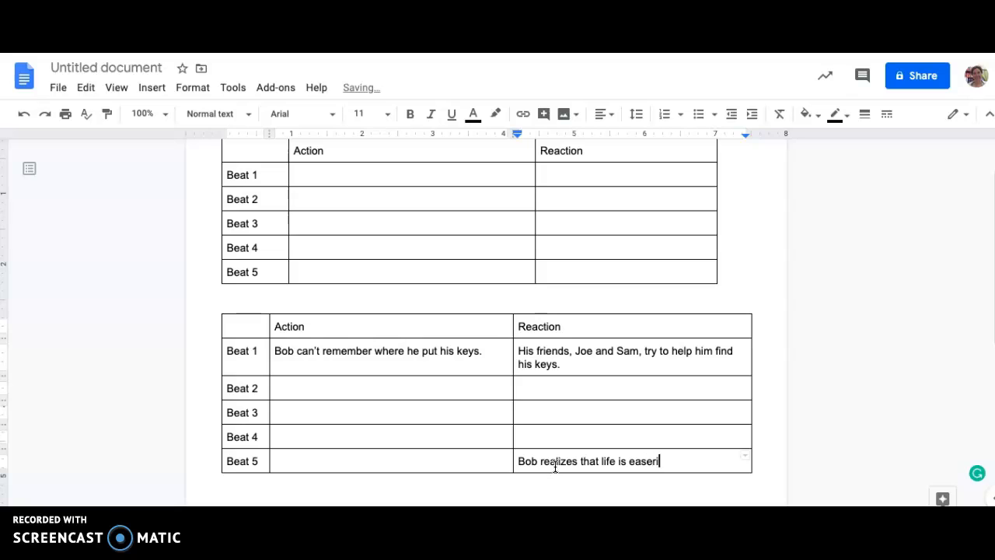
key("BackSpace")
key("BackSpace")
key("BackSpace")
type("ier without keys.")
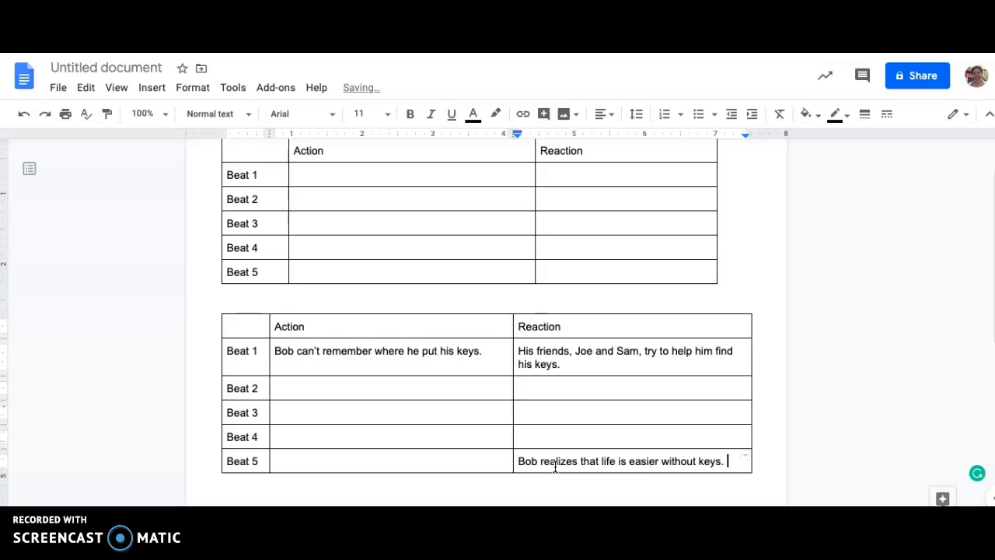